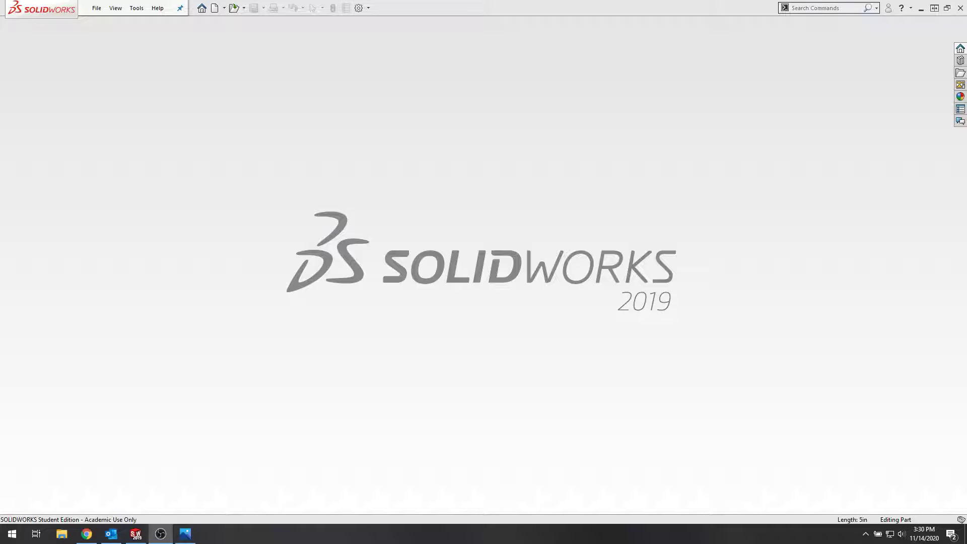
- Create a new part document, Part3, from the Part template
click(96, 7)
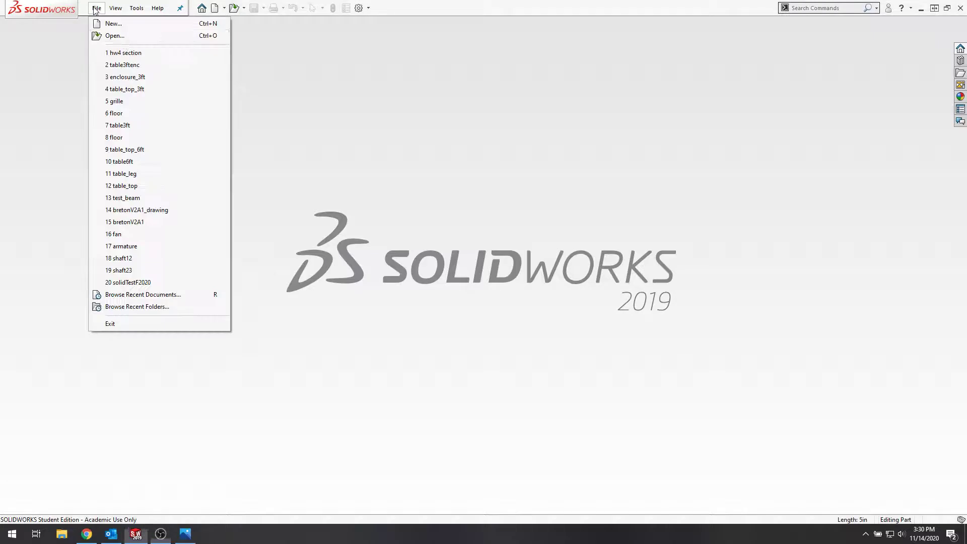
click(117, 24)
double_click(201, 189)
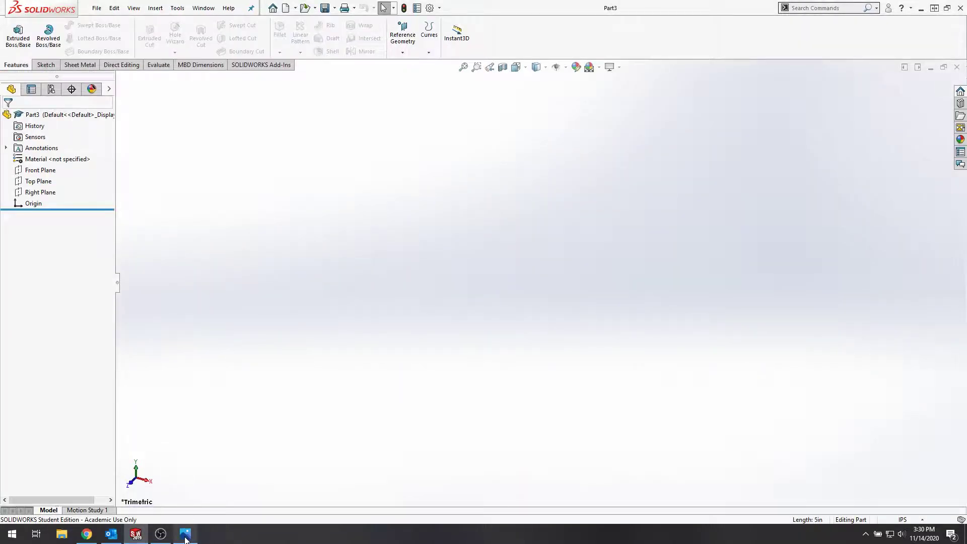
- Enlarge and reposition the reference cross-section drawing to check its origin point
click(185, 538)
drag(156, 76, 419, 110)
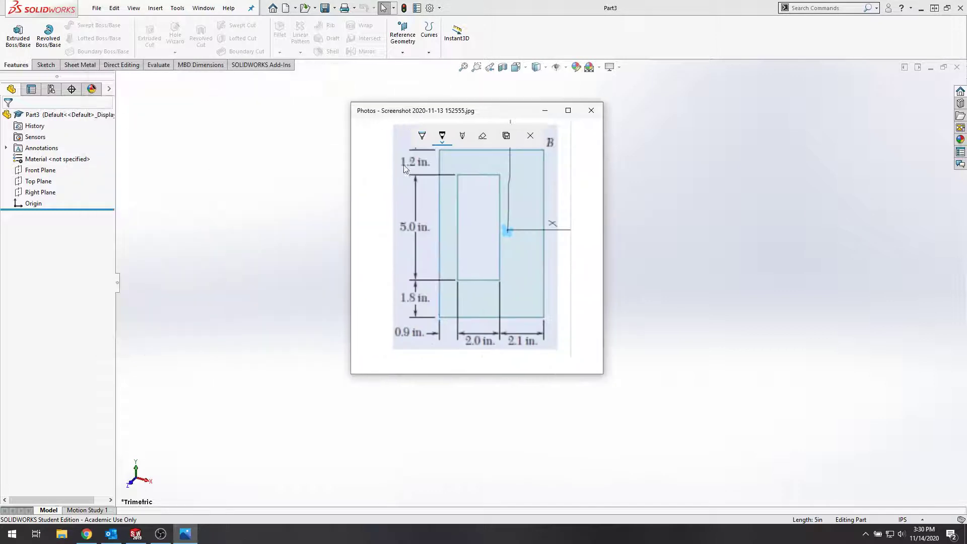
drag(602, 373, 772, 483)
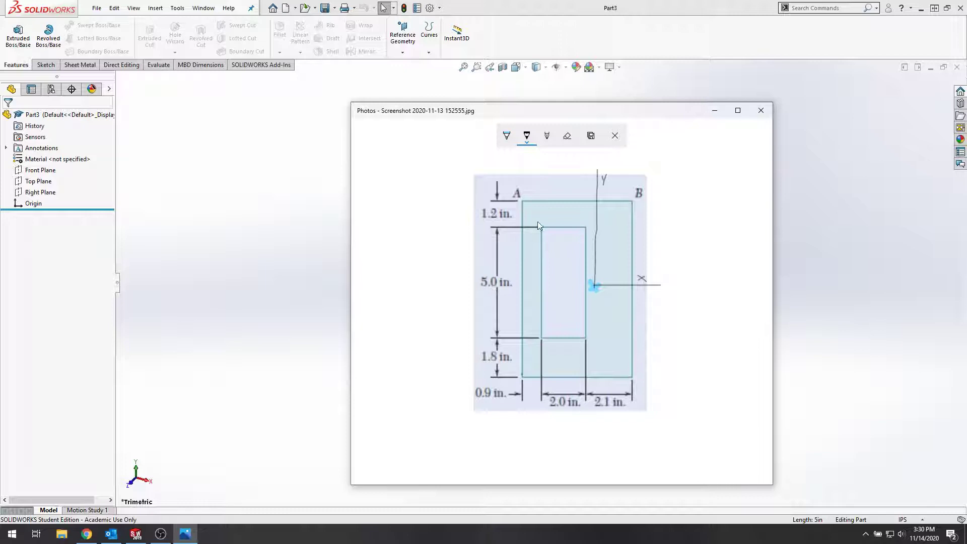
drag(624, 111, 516, 94)
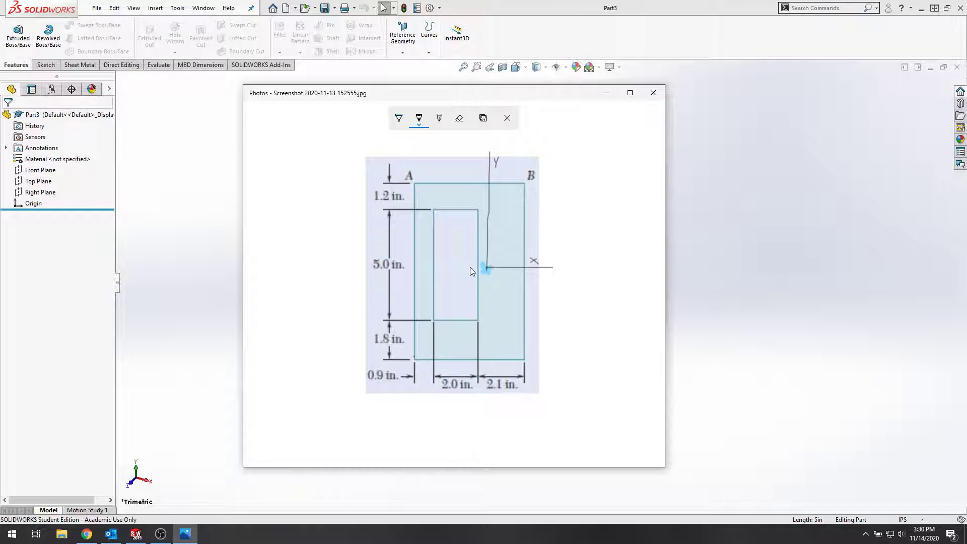
drag(480, 264, 486, 265)
click(607, 92)
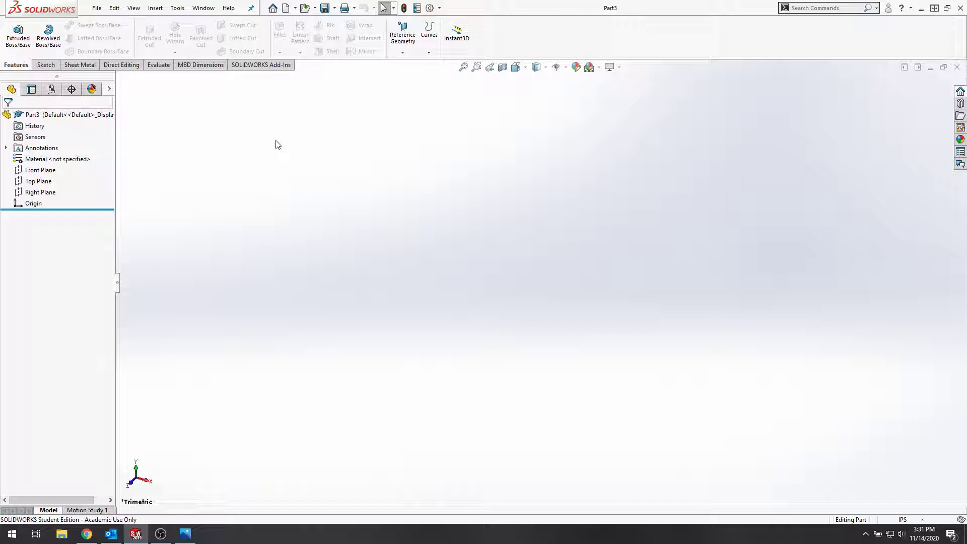
click(913, 523)
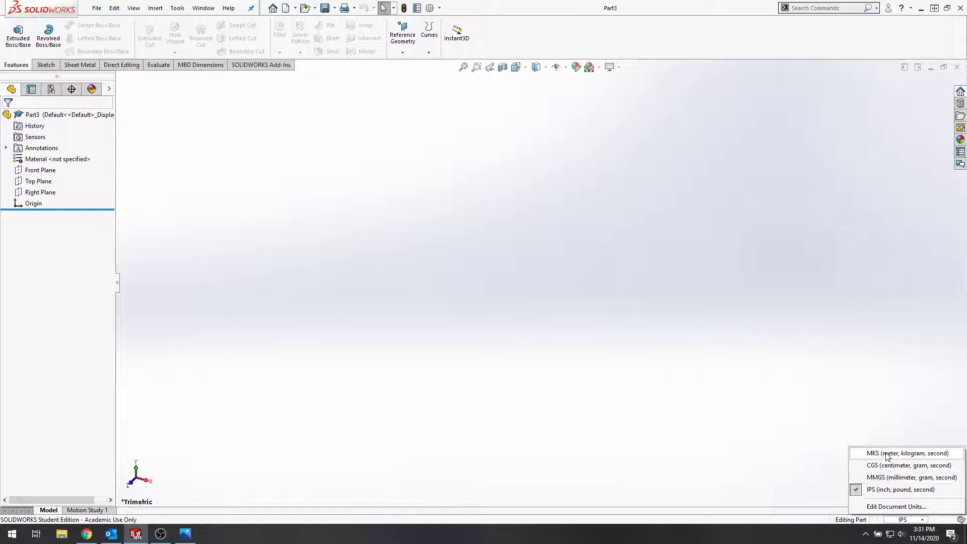
click(881, 493)
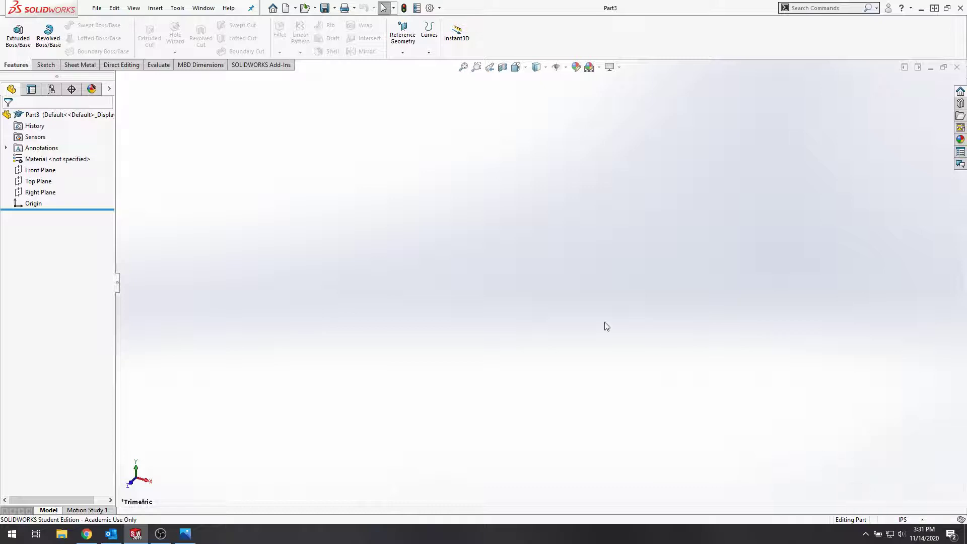
- Glance at the reference drawing, then start Sketch1 on the Front Plane
click(193, 534)
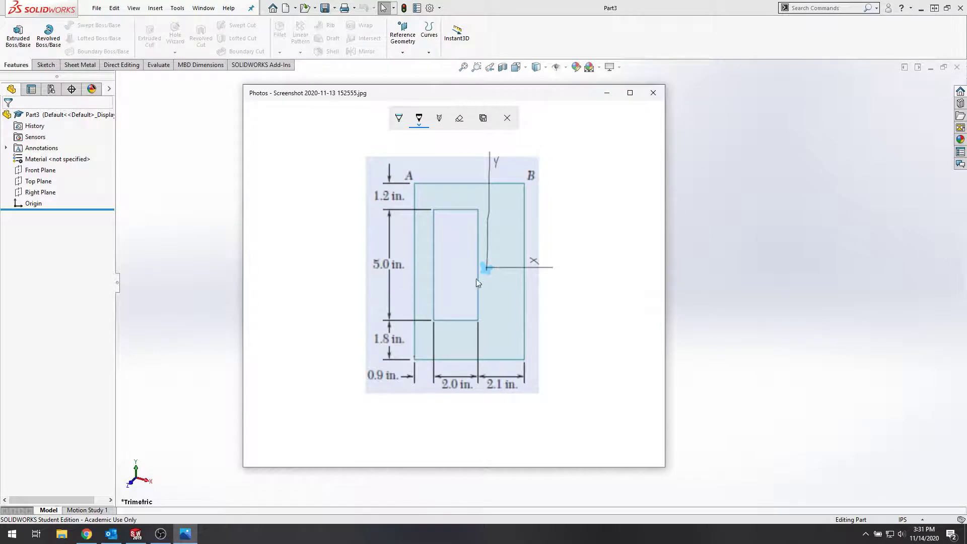
click(603, 94)
click(40, 63)
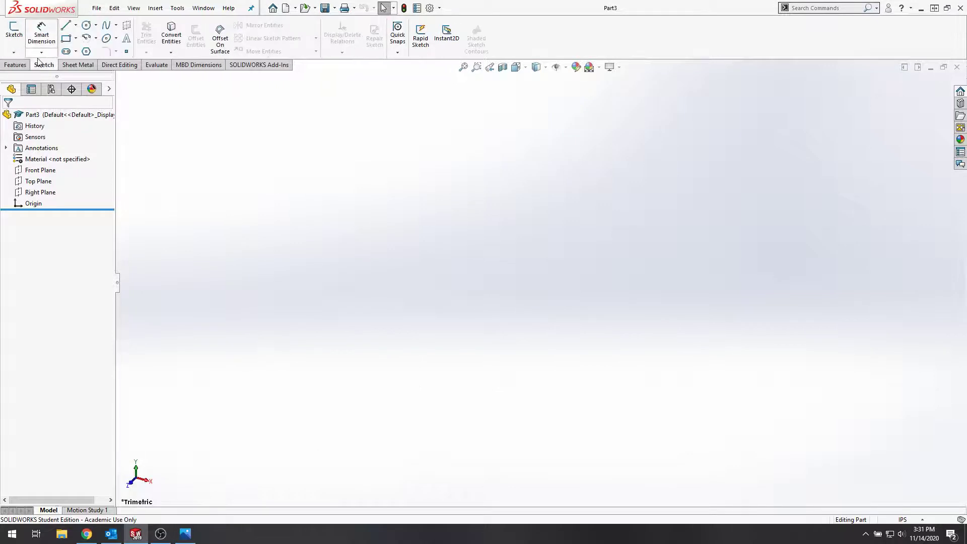
click(14, 31)
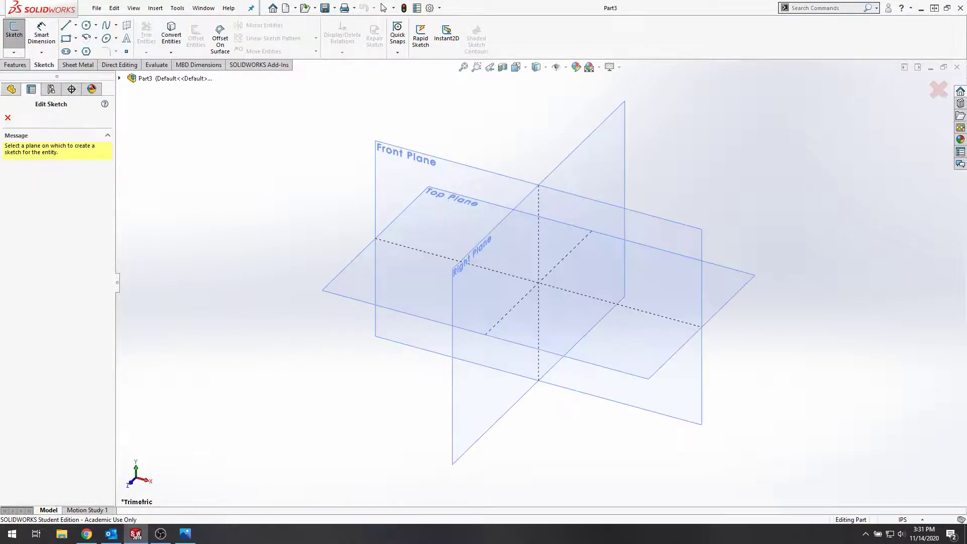
click(385, 143)
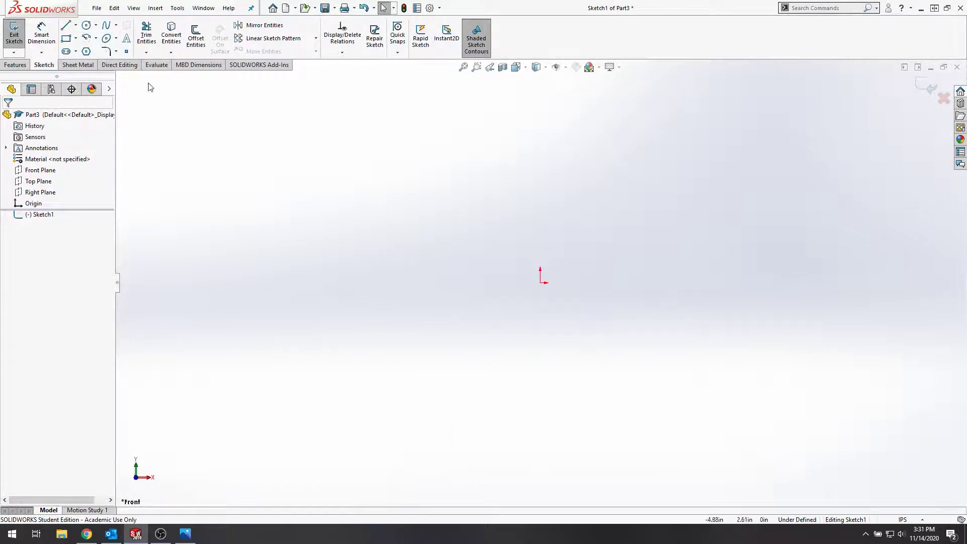
- Draw an outer corner rectangle from the origin and a smaller rectangle inside it
click(66, 38)
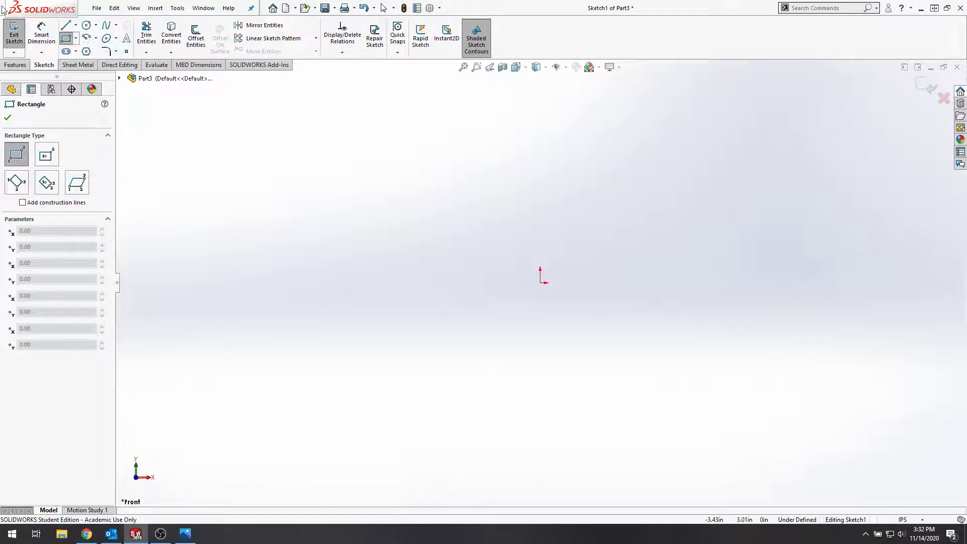
click(74, 41)
click(80, 51)
click(540, 282)
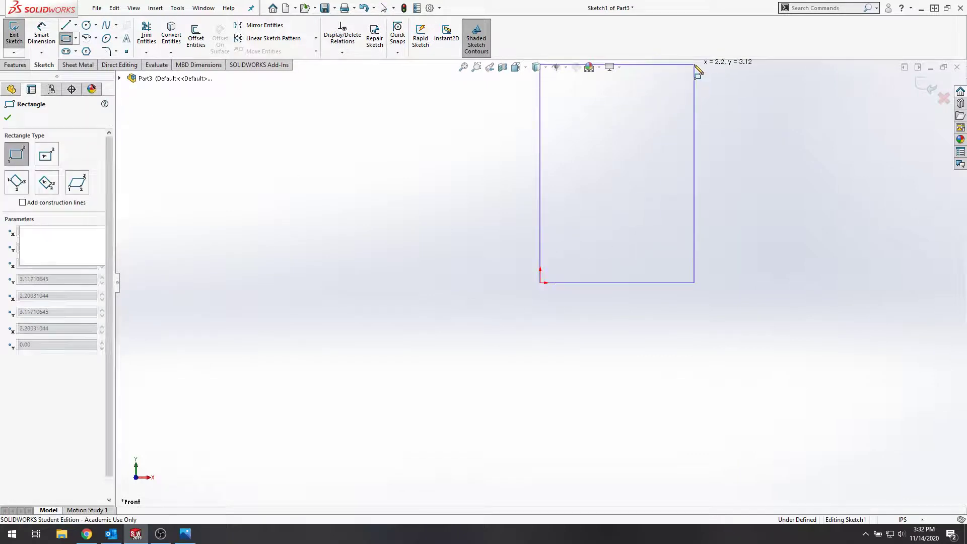
click(695, 65)
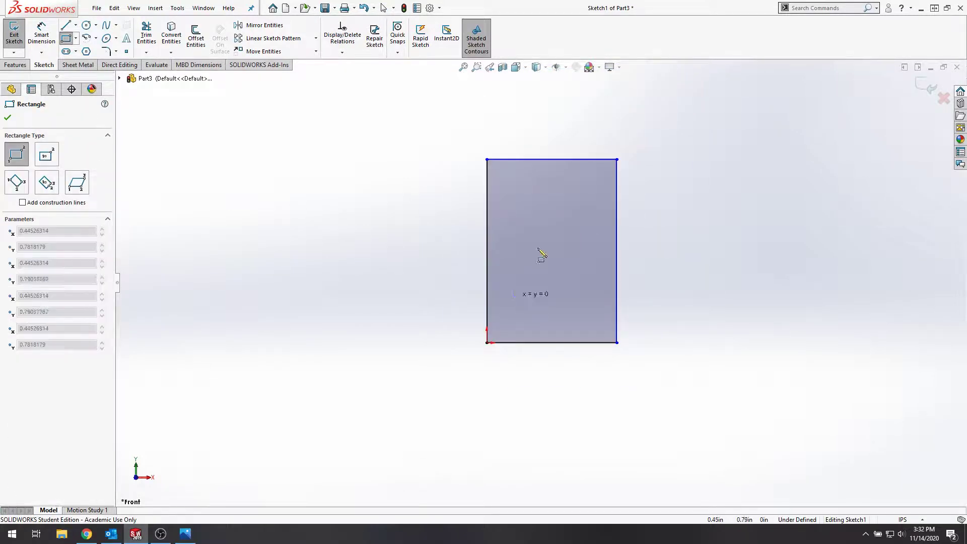
click(513, 296)
click(552, 196)
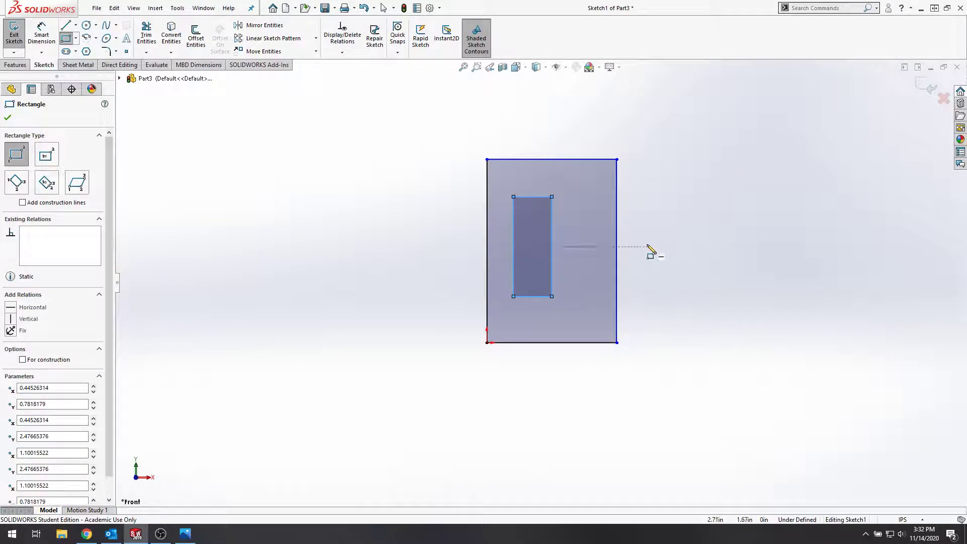
- Compare with the reference, then drag the outer rectangle's top edge up and right edge inward
key(Escape)
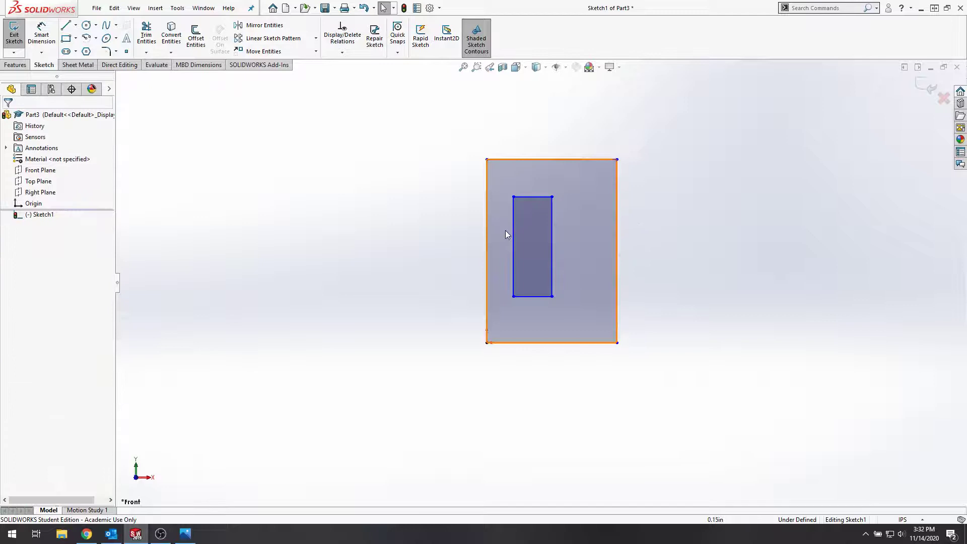
click(185, 533)
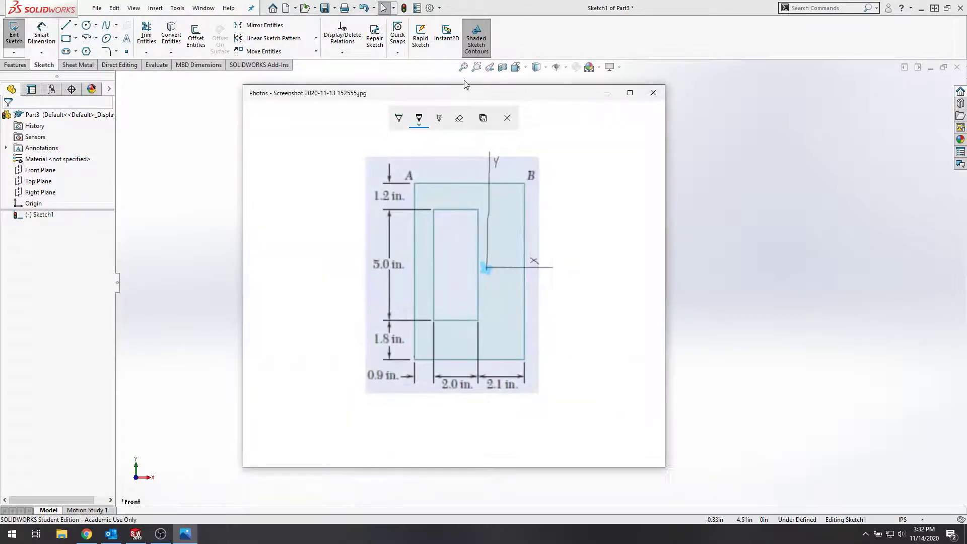
drag(464, 86, 235, 33)
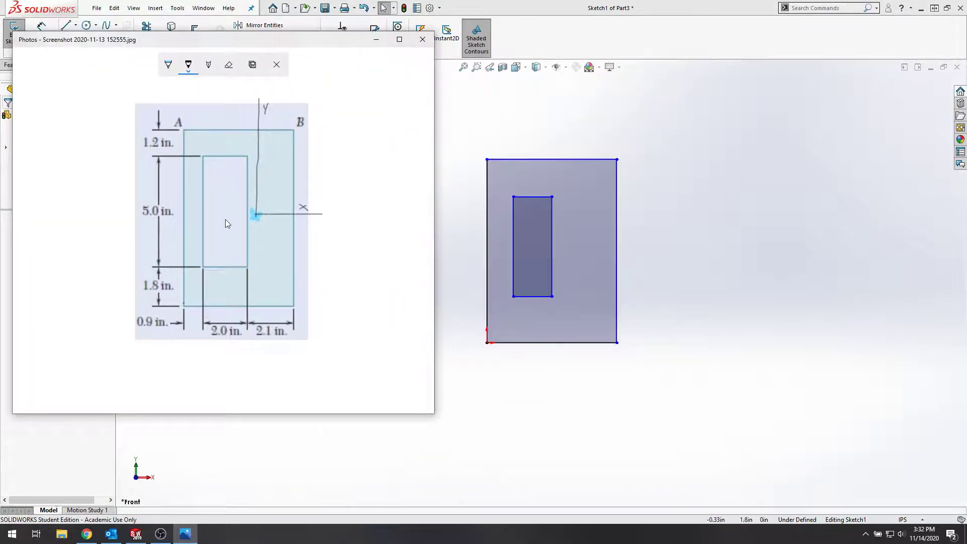
click(787, 213)
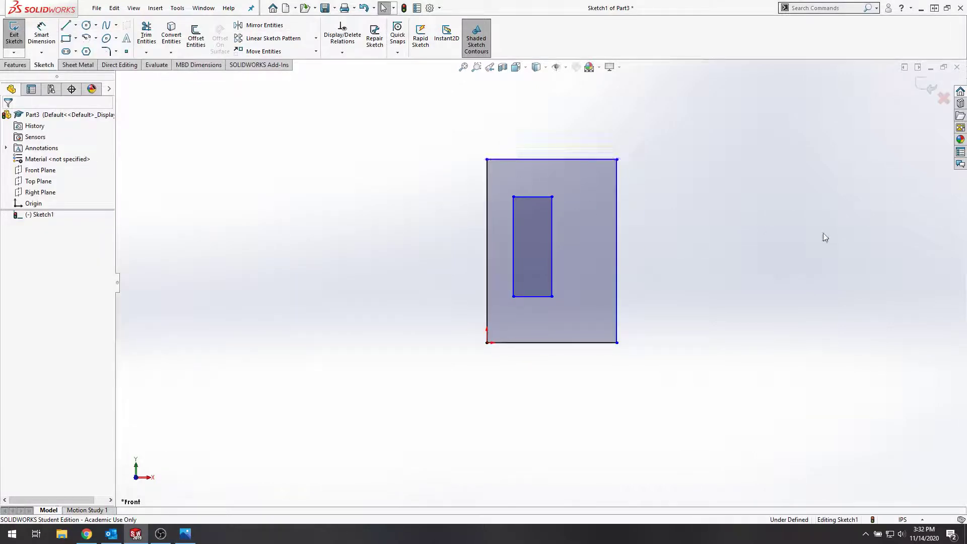
drag(575, 159, 614, 240)
click(762, 213)
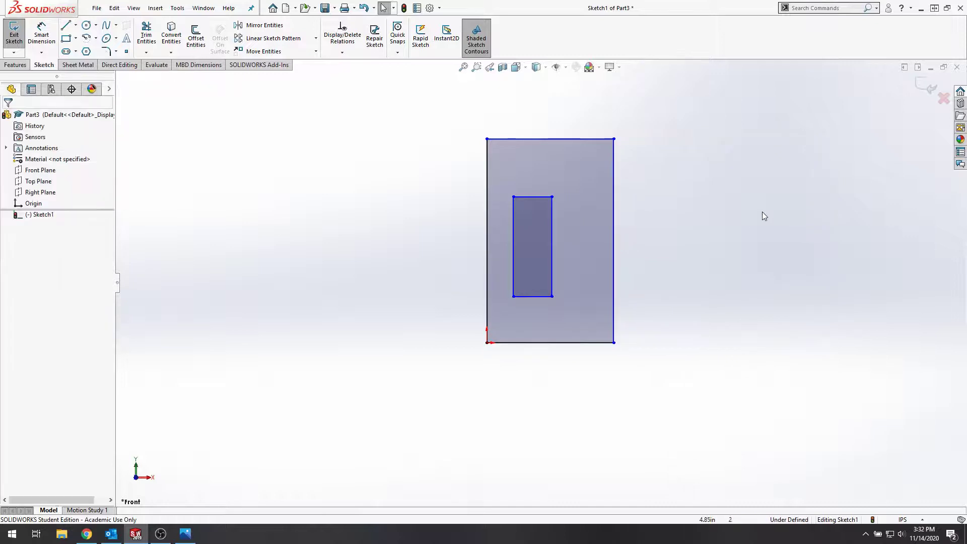
- Dimension the outer rectangle 5.00 wide and 8.00 tall
click(46, 38)
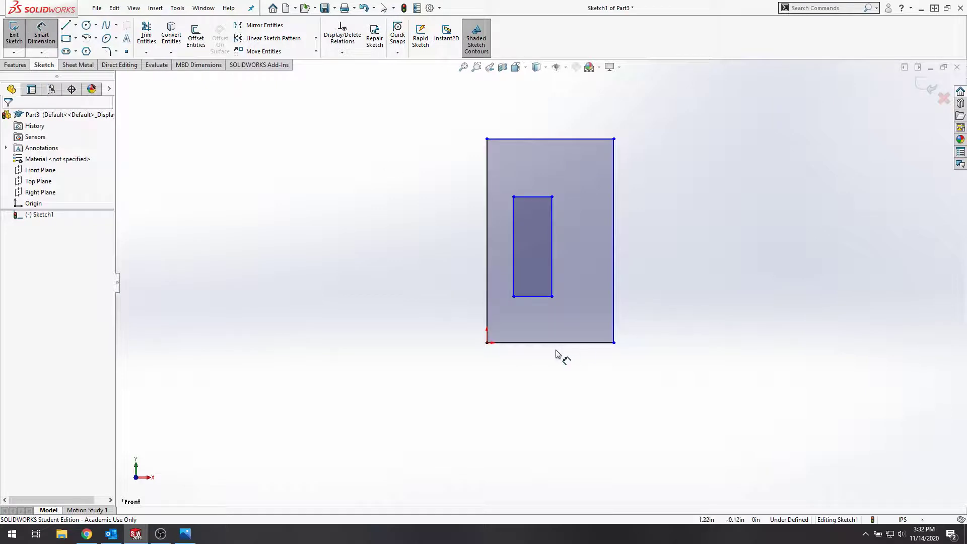
click(536, 343)
click(544, 379)
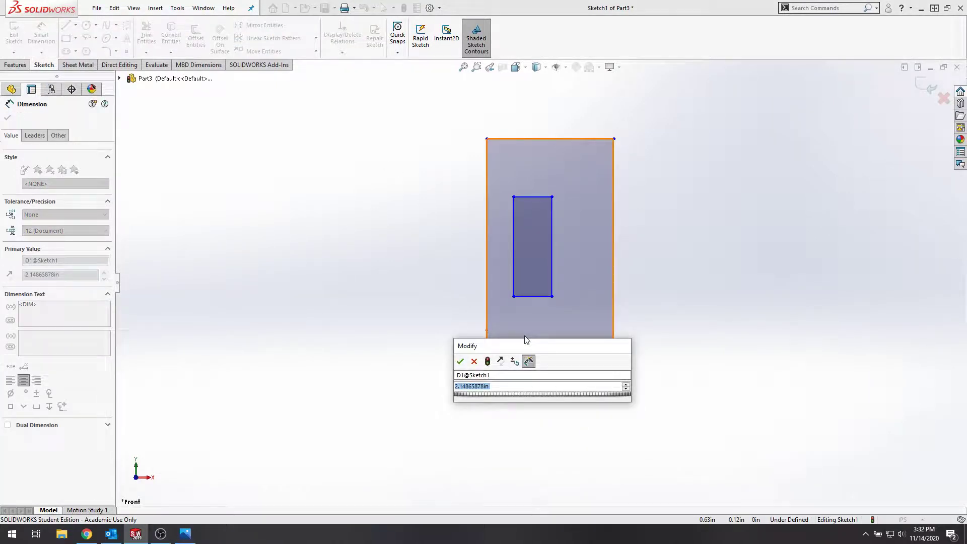
text(5)
key(Return)
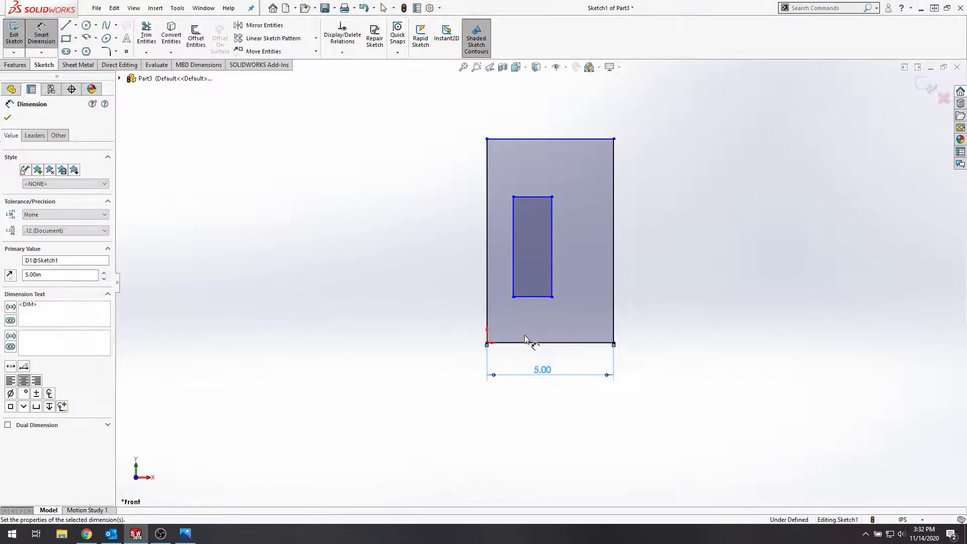
click(487, 233)
click(393, 256)
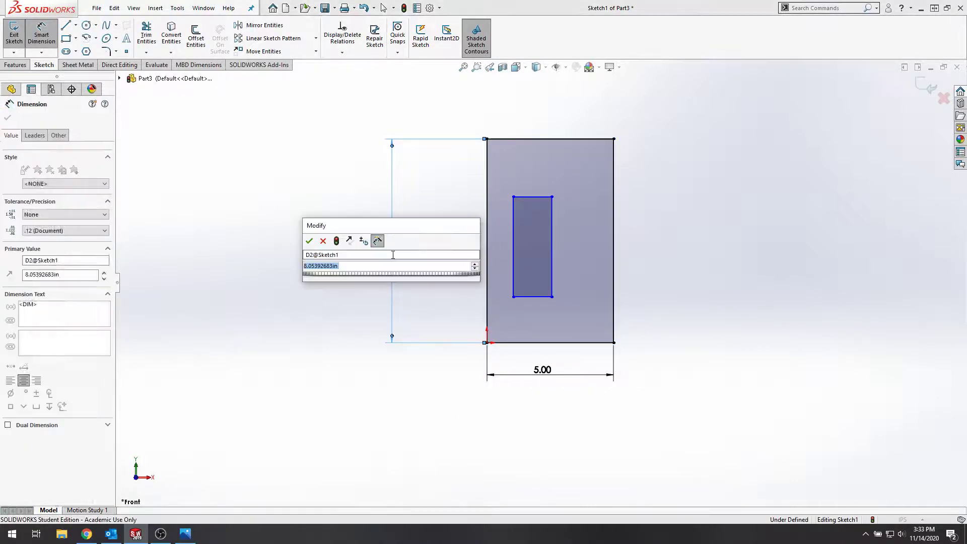
key(Return)
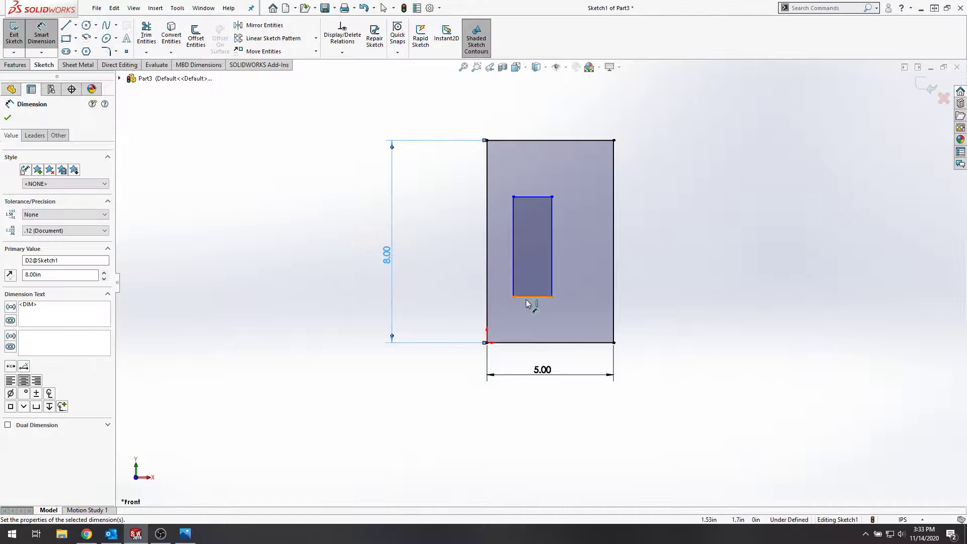
- Dimension the inner rectangle 2.00 wide and 5.00 tall
click(532, 297)
click(528, 318)
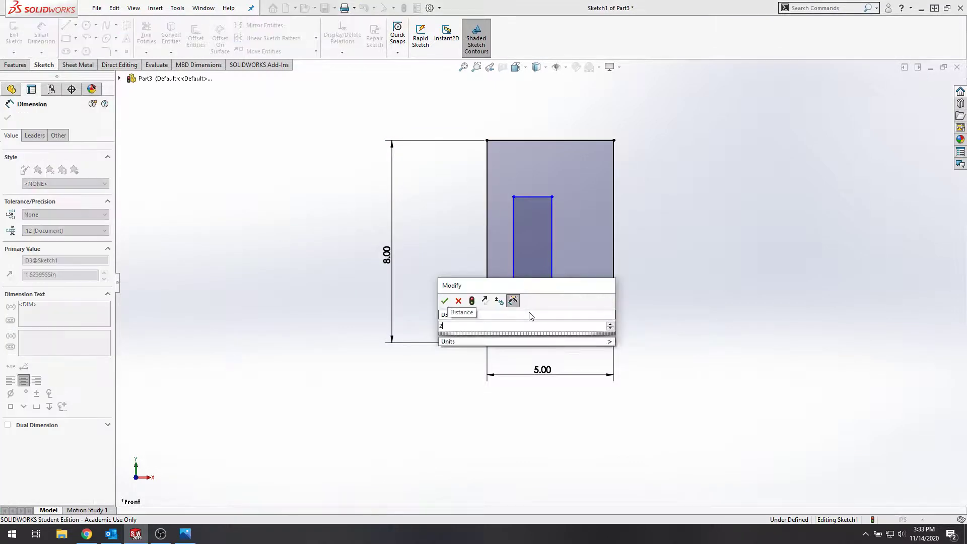
text(2)
key(Return)
click(565, 252)
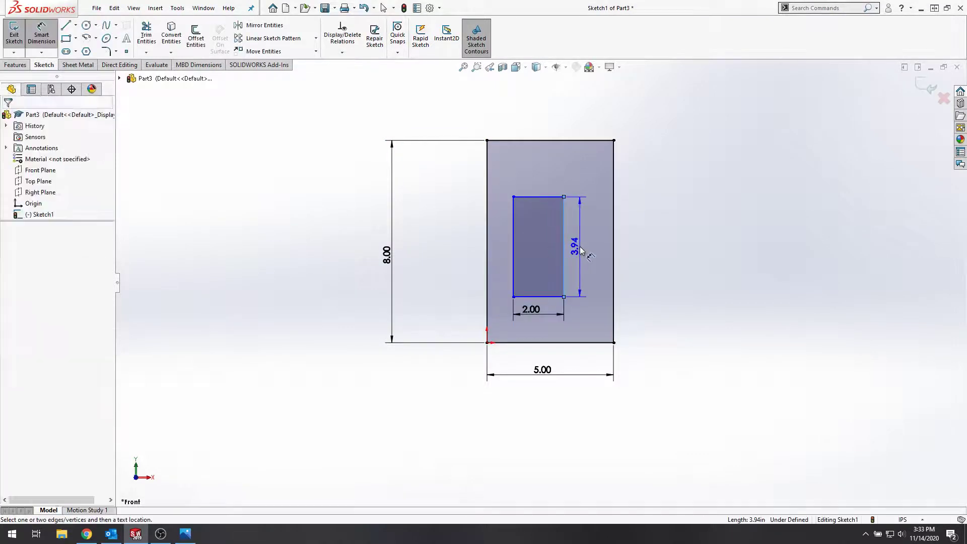
click(584, 249)
text(5.00in)
key(Return)
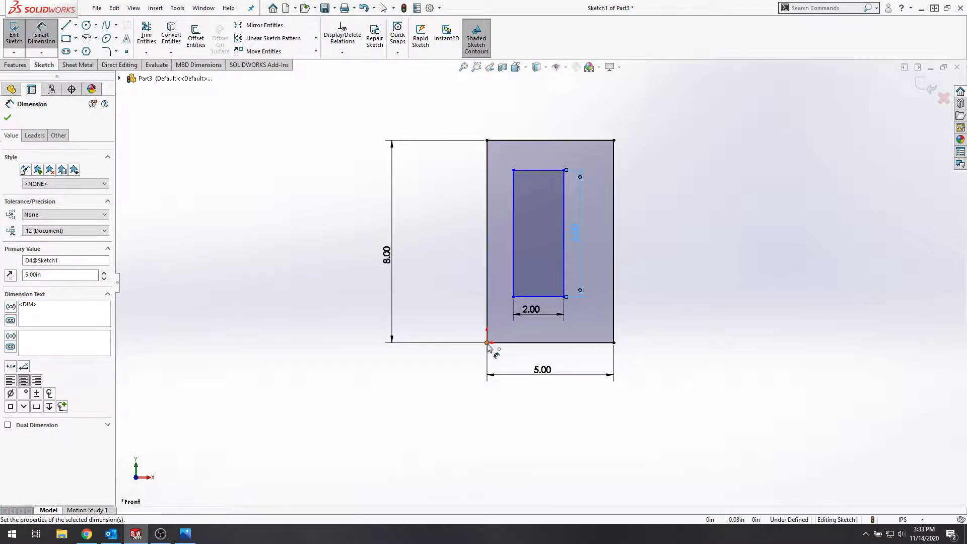
- Place the inner rectangle 0.90 from the outer left edge
click(488, 308)
click(516, 450)
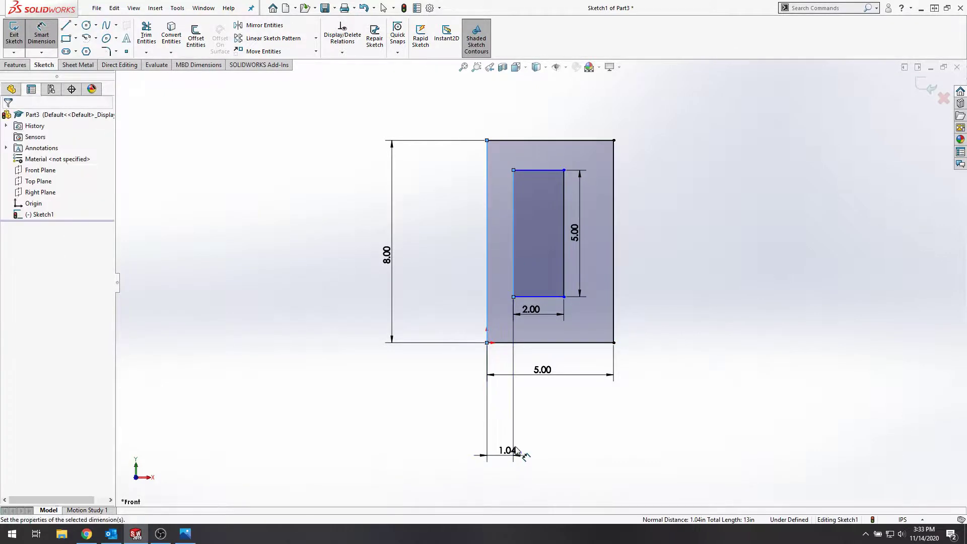
text(0.9)
key(Return)
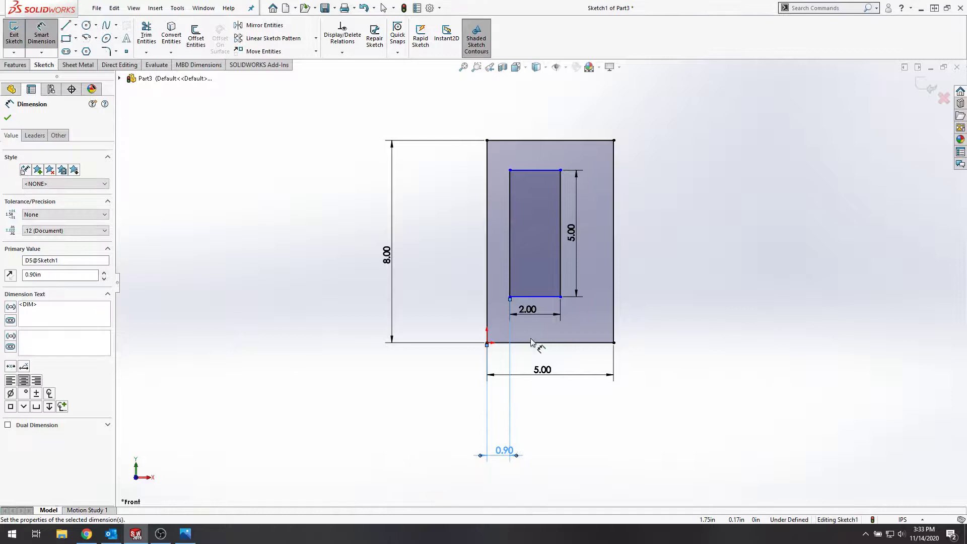
- Place the inner rectangle 1.80 above the outer bottom edge, fully defining Sketch1
click(531, 342)
click(527, 297)
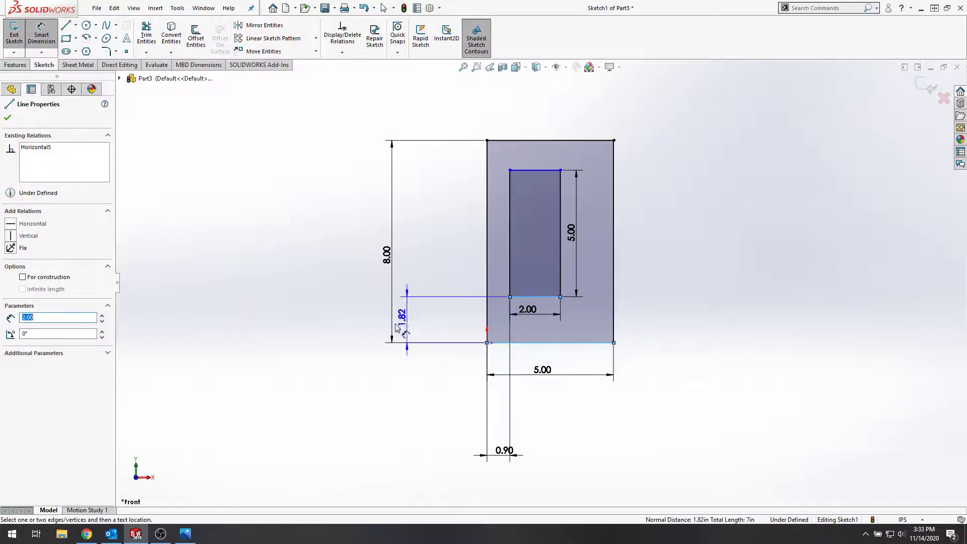
click(369, 321)
text(1.8)
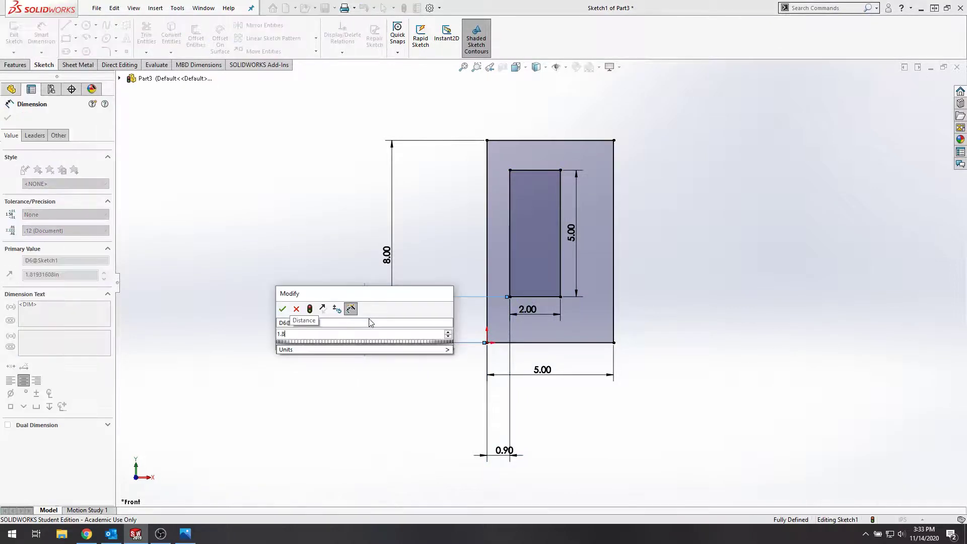
key(Return)
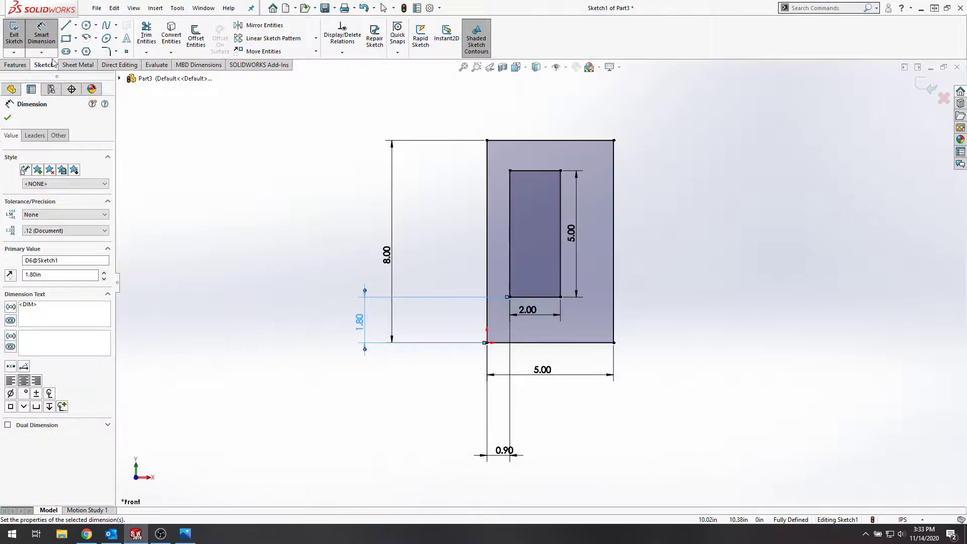
click(25, 65)
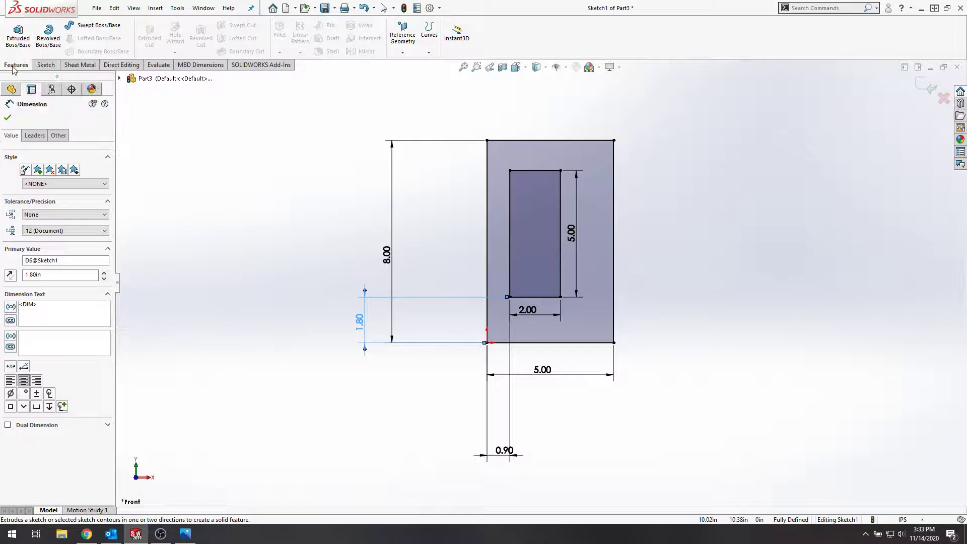
- Extrude Sketch1 to a depth of 1 as Boss-Extrude1 and orbit the plate
click(24, 46)
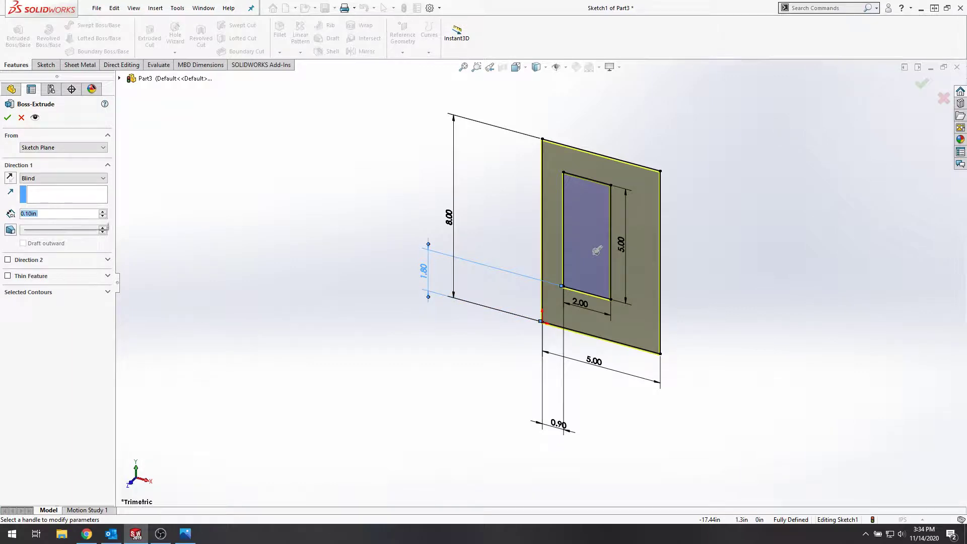
text(1)
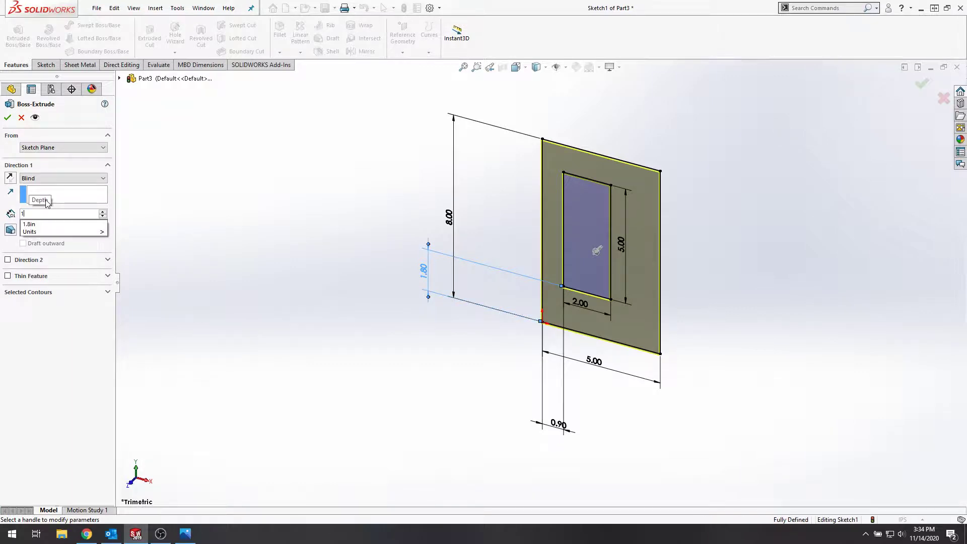
click(8, 119)
middle_drag(675, 322, 667, 219)
- Switch to the Front view and select the plate's front face
click(536, 67)
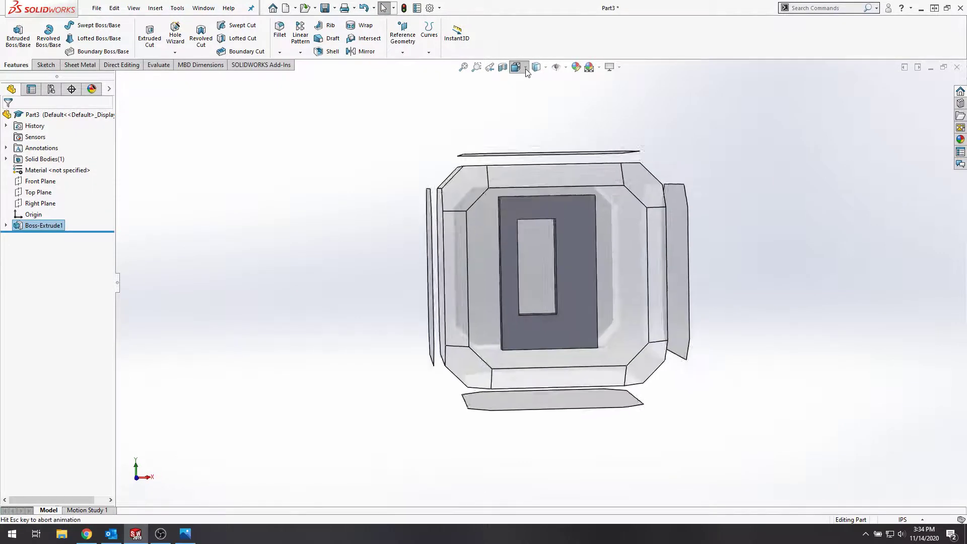
click(528, 297)
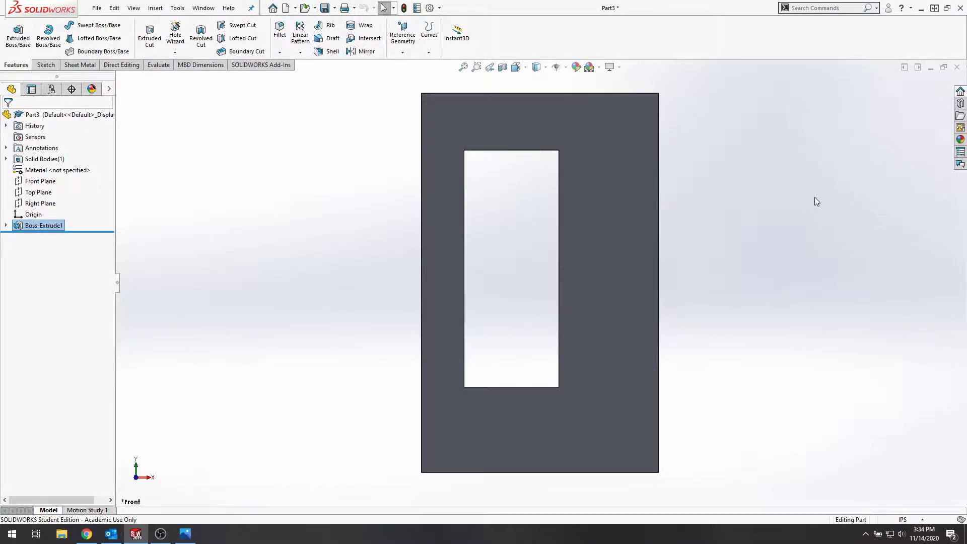
click(620, 232)
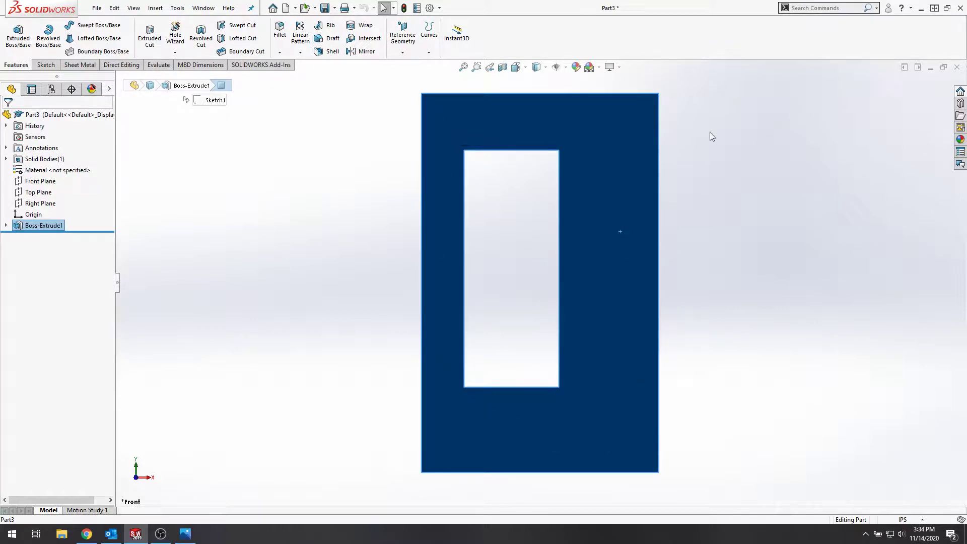
- Compute the front face's Section Properties and highlight the 30.00 in² area and centroid values
click(157, 65)
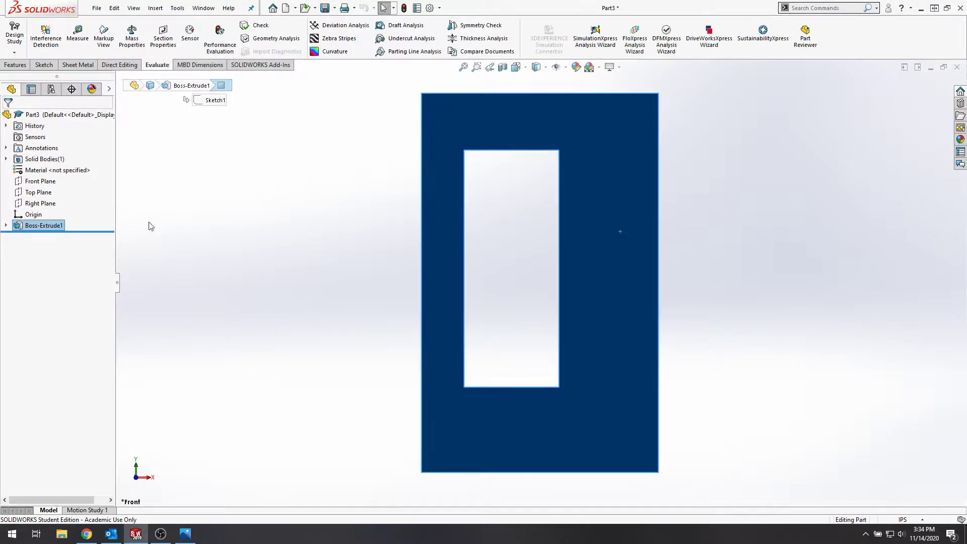
click(163, 38)
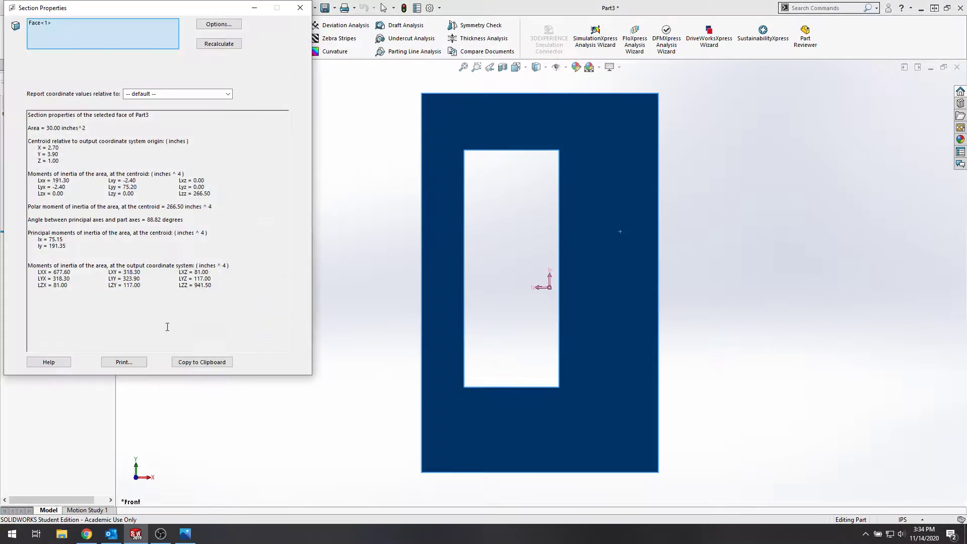
drag(133, 12, 186, 68)
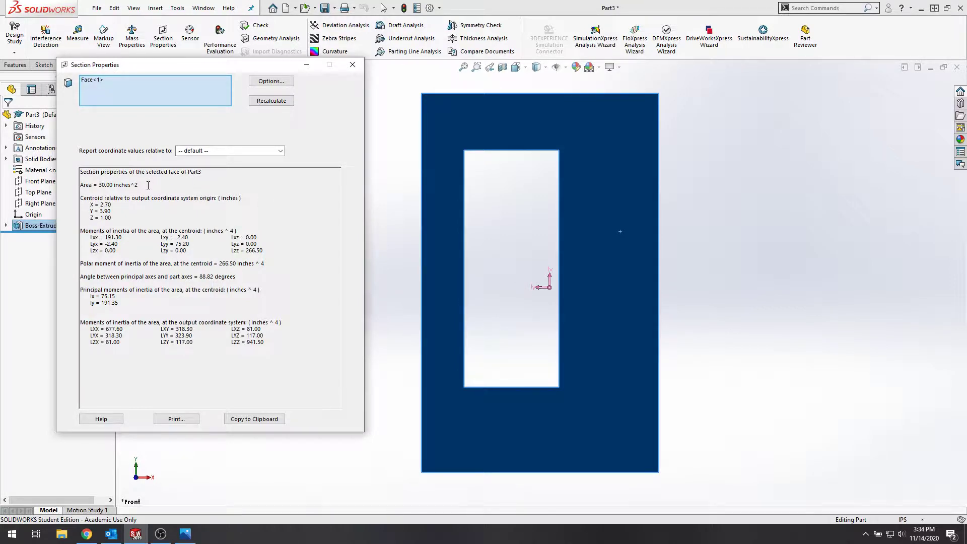
drag(138, 185, 97, 186)
click(97, 185)
drag(82, 196, 140, 224)
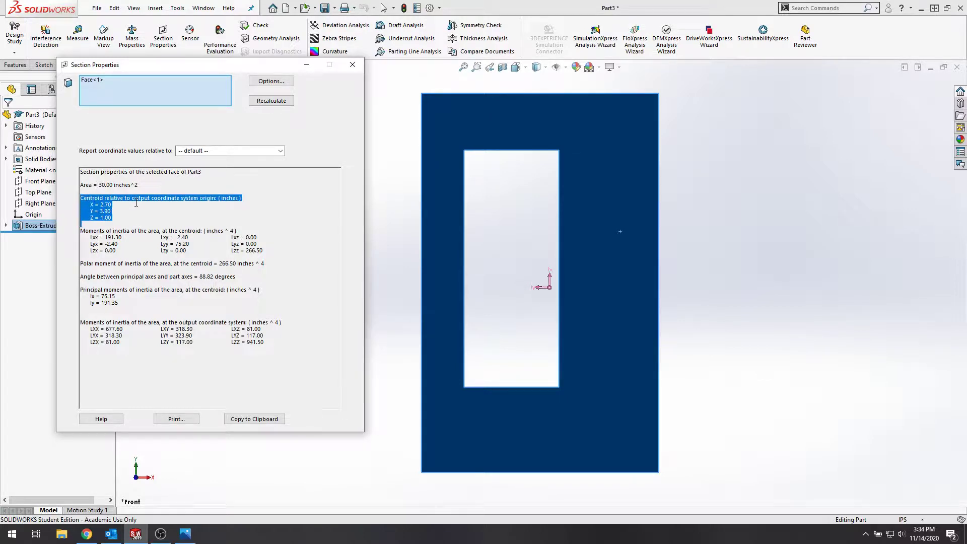
click(136, 203)
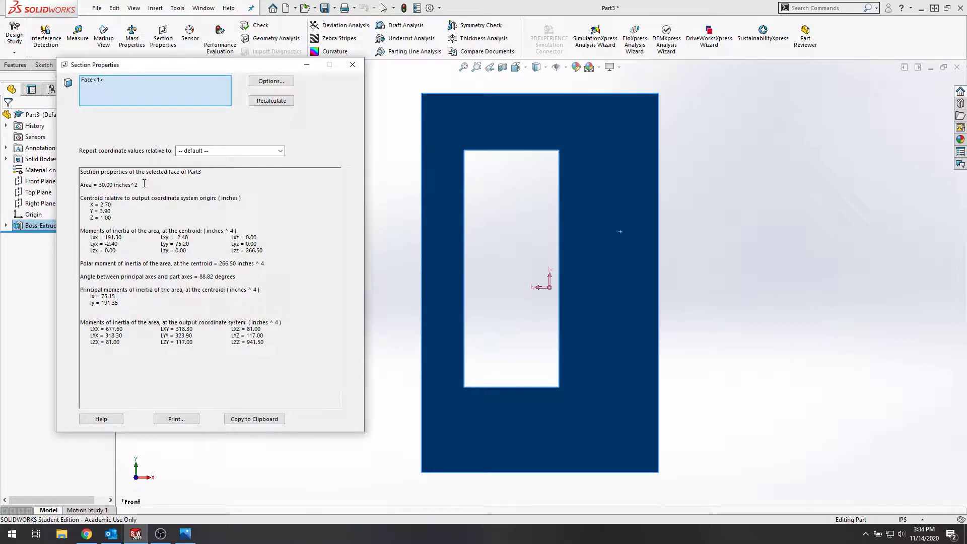
drag(112, 212, 101, 204)
click(111, 204)
drag(80, 230, 236, 231)
click(234, 230)
drag(85, 236, 80, 257)
click(80, 257)
drag(80, 289, 125, 301)
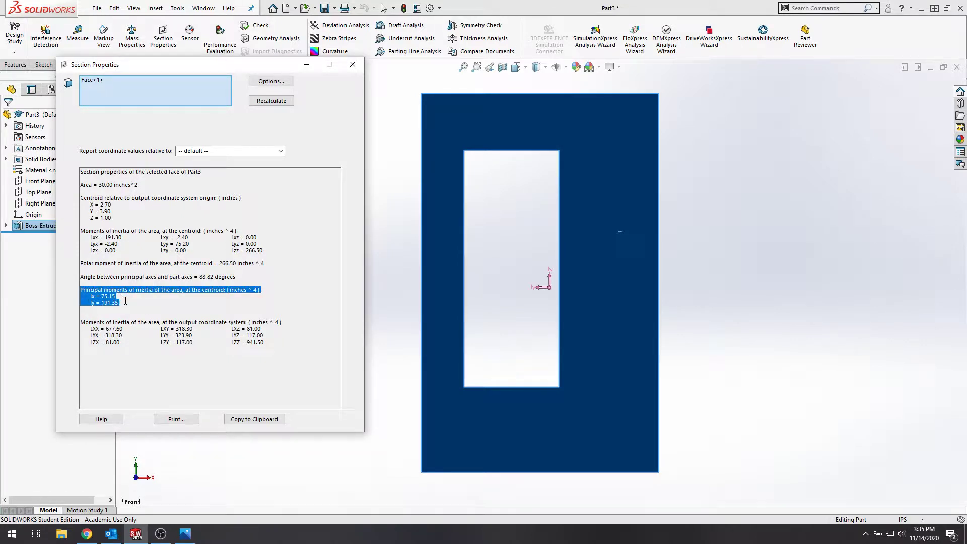
click(123, 301)
drag(132, 299, 80, 294)
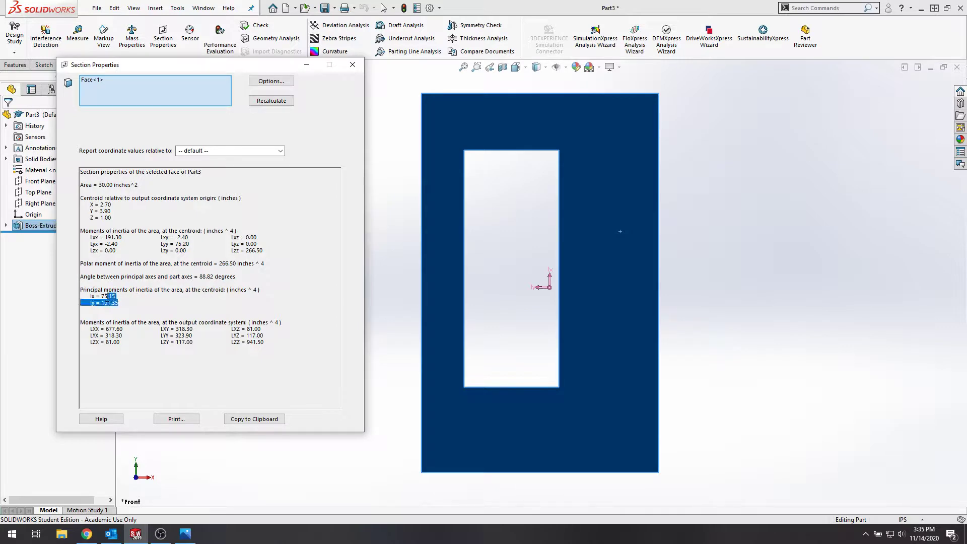
click(116, 301)
drag(117, 303, 91, 296)
click(92, 295)
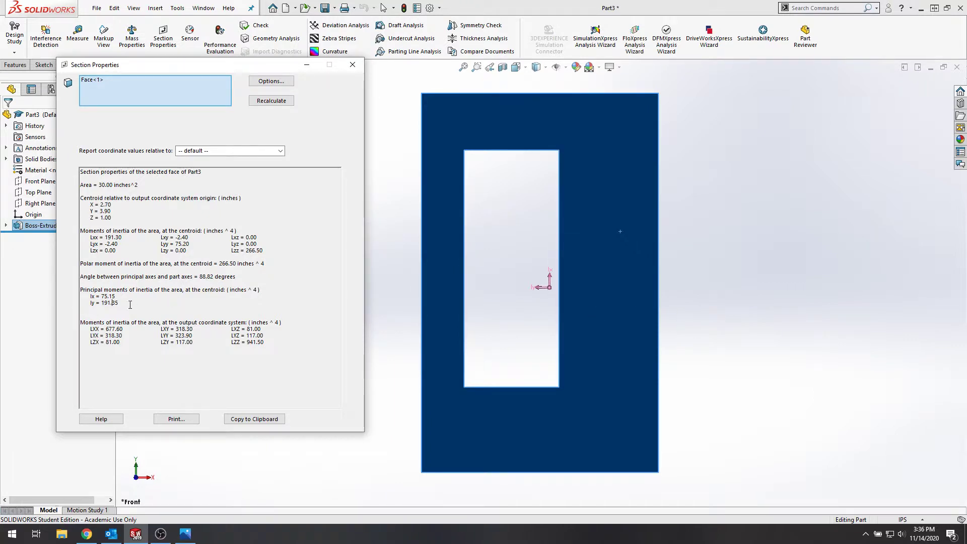
mouse_move(117, 303)
mouse_down()
mouse_move(82, 290)
mouse_move(127, 303)
mouse_up()
click(86, 292)
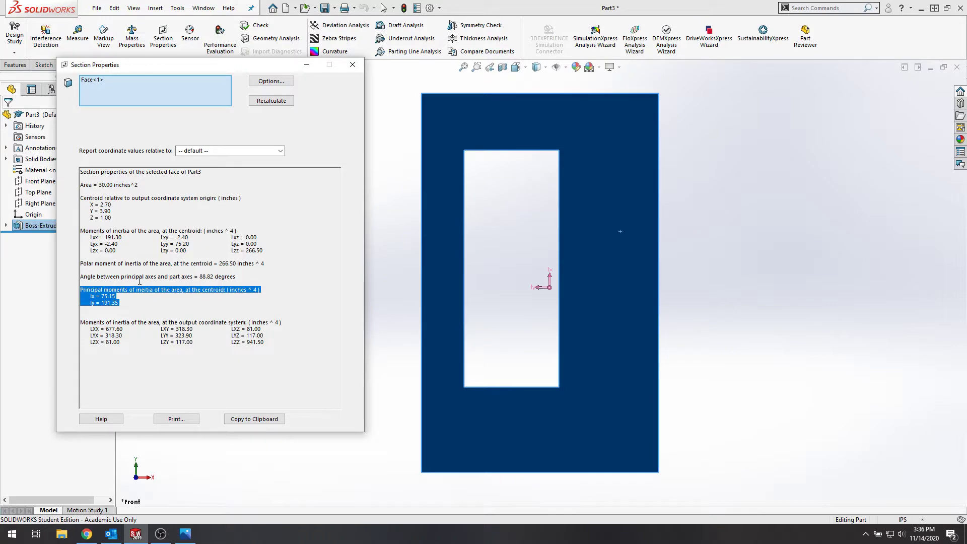
click(140, 282)
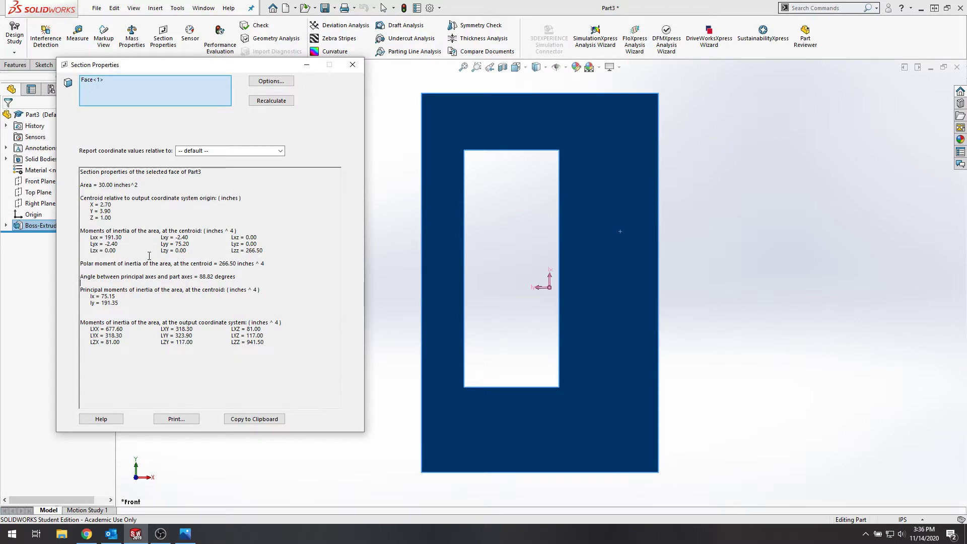
- Copy the Section Properties results to the clipboard and close the dialog without printing
click(176, 419)
click(311, 168)
click(255, 419)
click(245, 315)
click(353, 64)
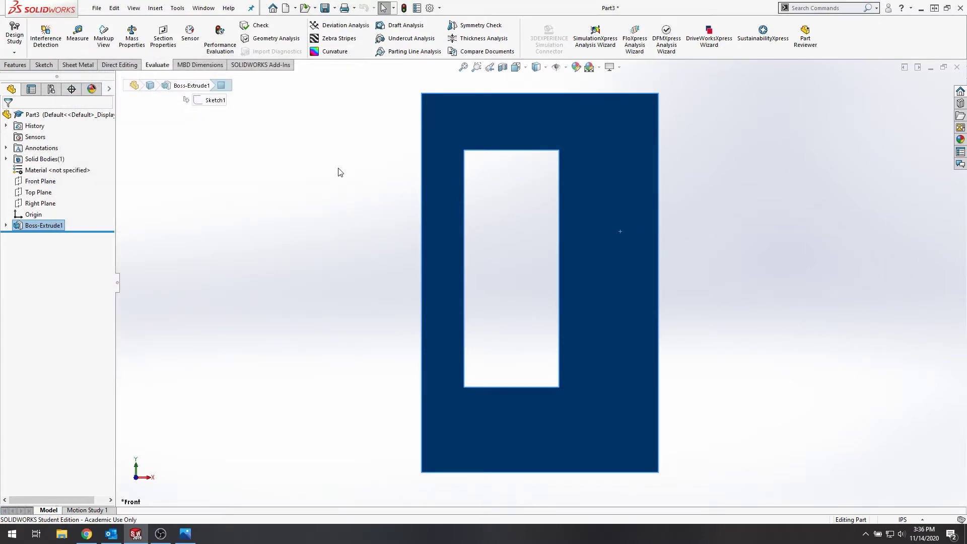